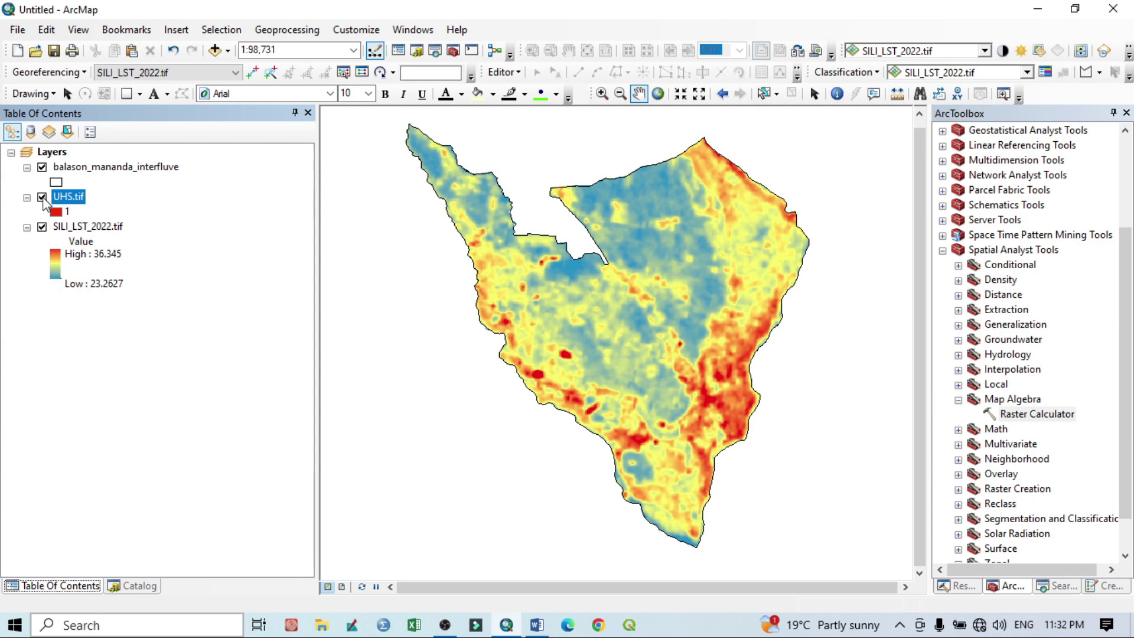
Hide the SILI_LST_2022.tif temperature raster so only the UHS.tif hotspots show
left_click(42, 227)
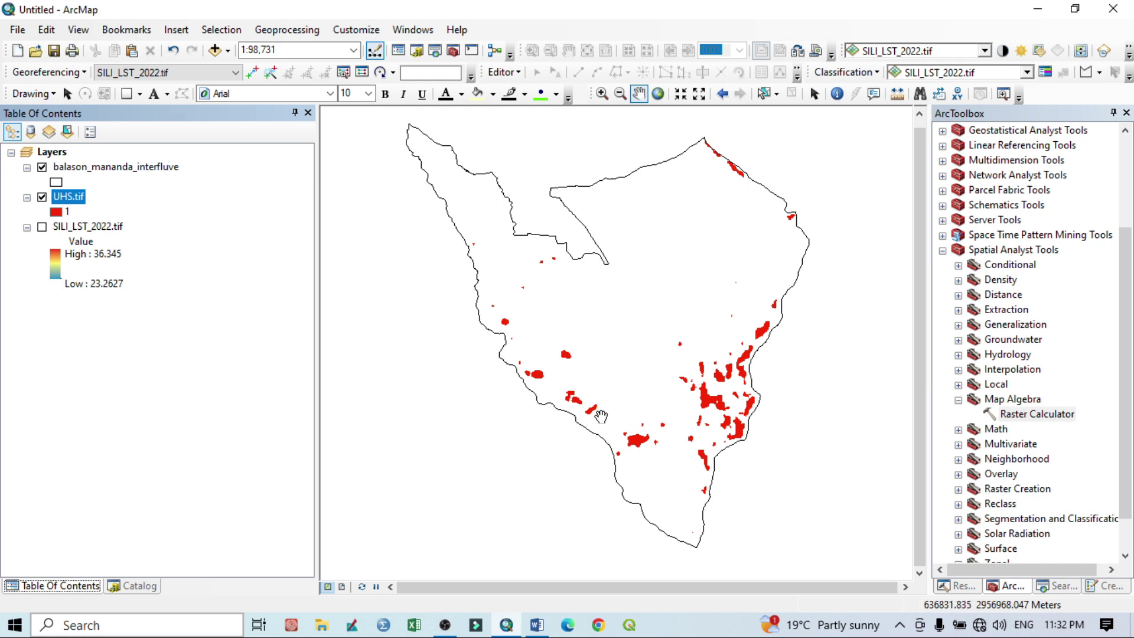
scroll(667, 422, "up", 2)
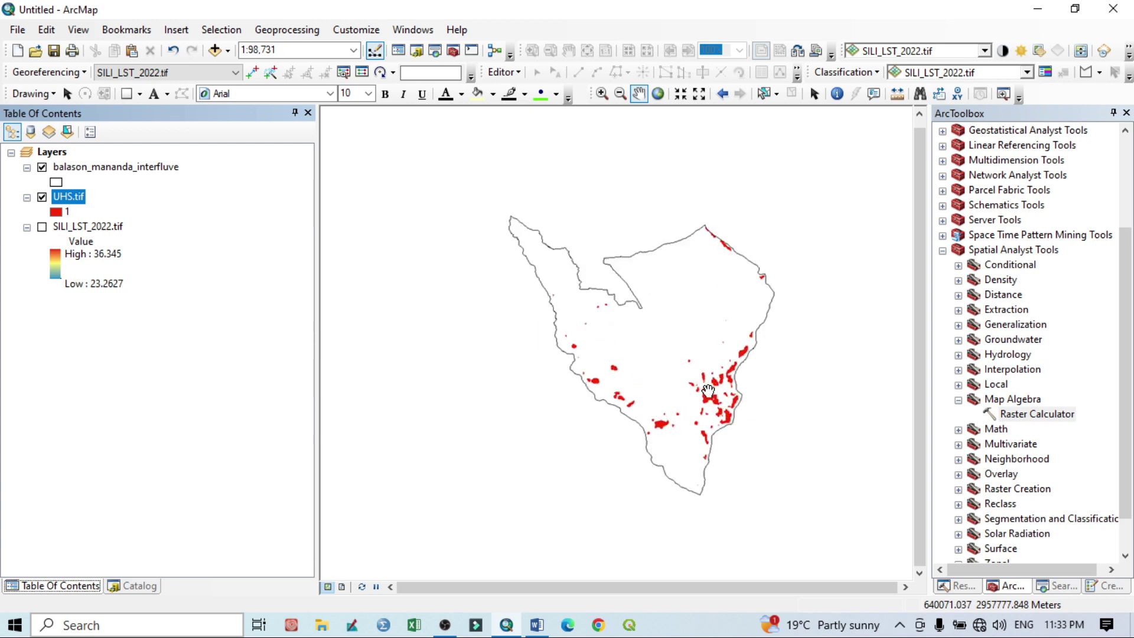
scroll(708, 389, "down", 3)
scroll(708, 390, "down", 5)
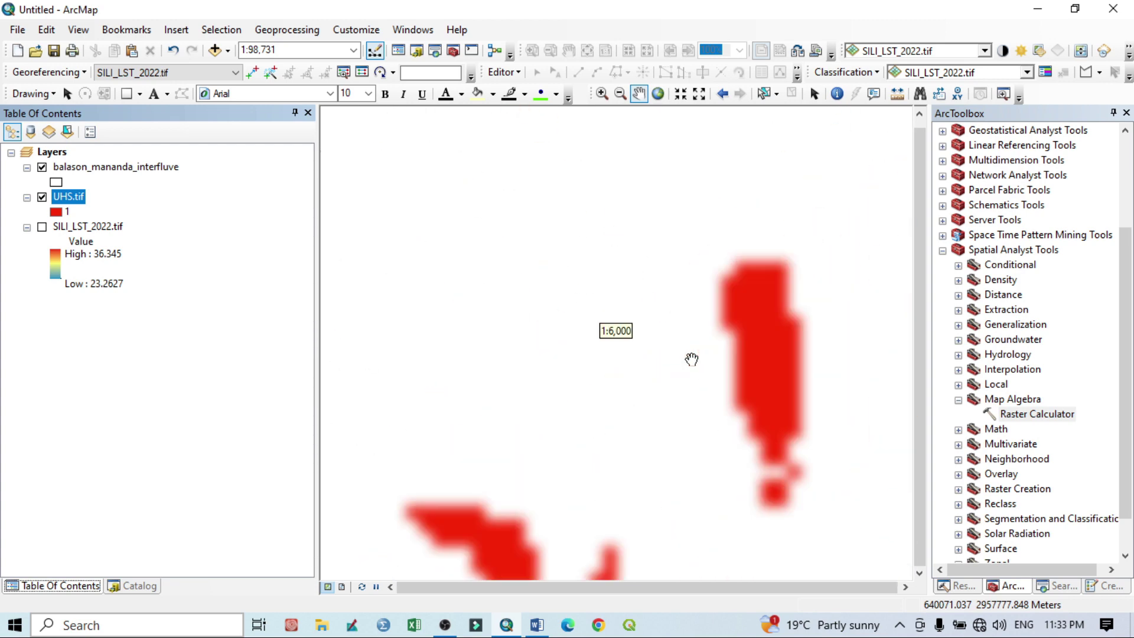
scroll(798, 491, "down", 4)
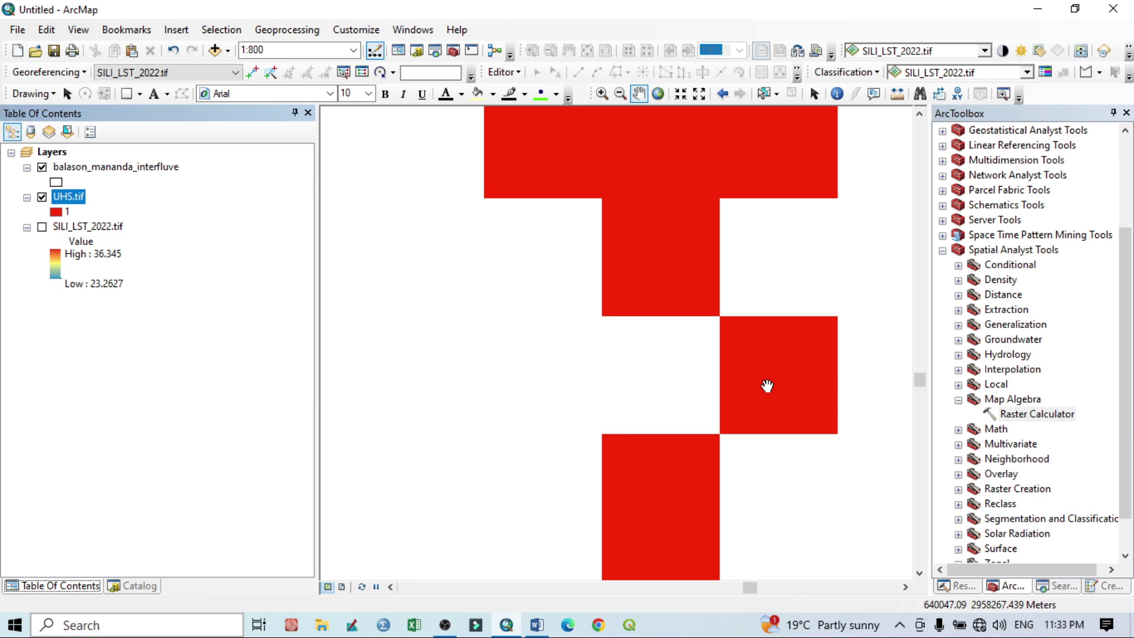
scroll(767, 386, "up", 3)
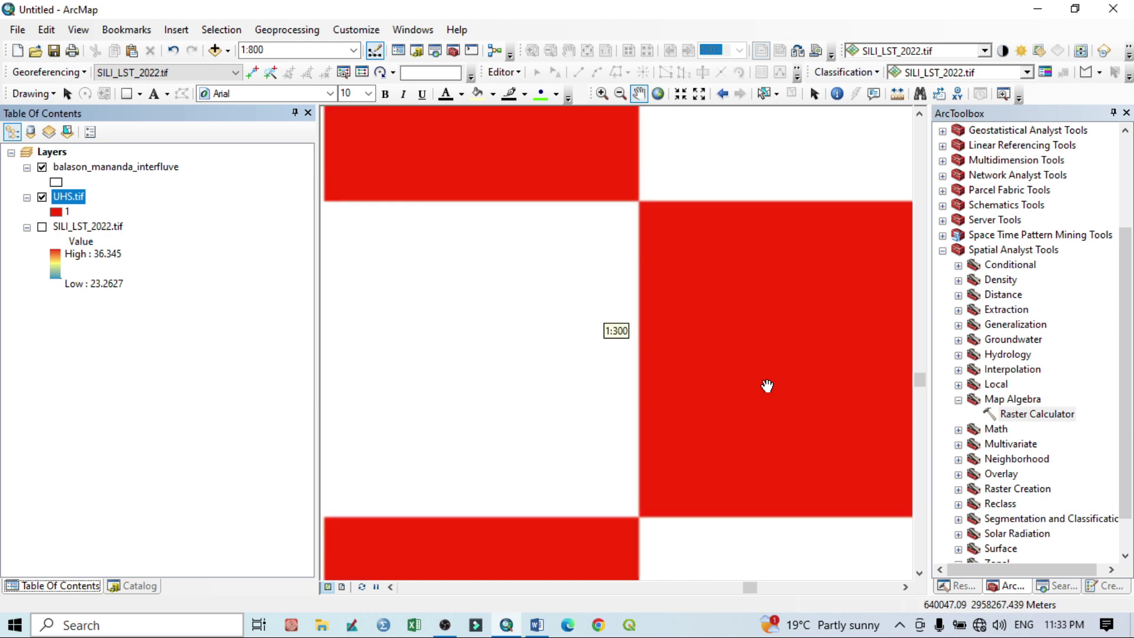
scroll(761, 421, "up", 2)
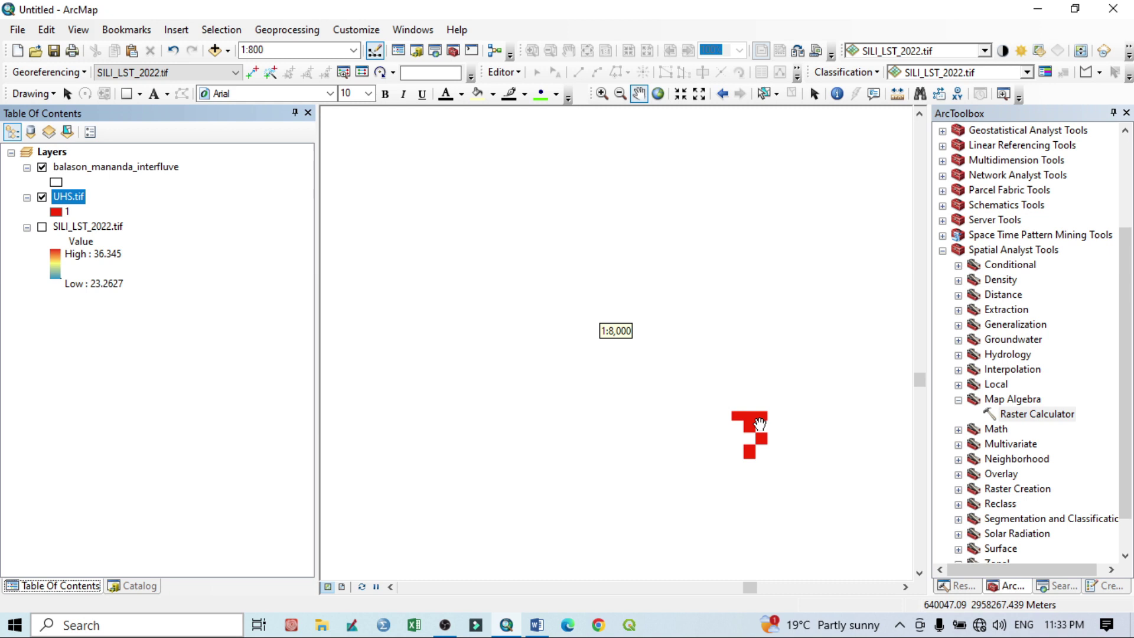
scroll(760, 424, "up", 3)
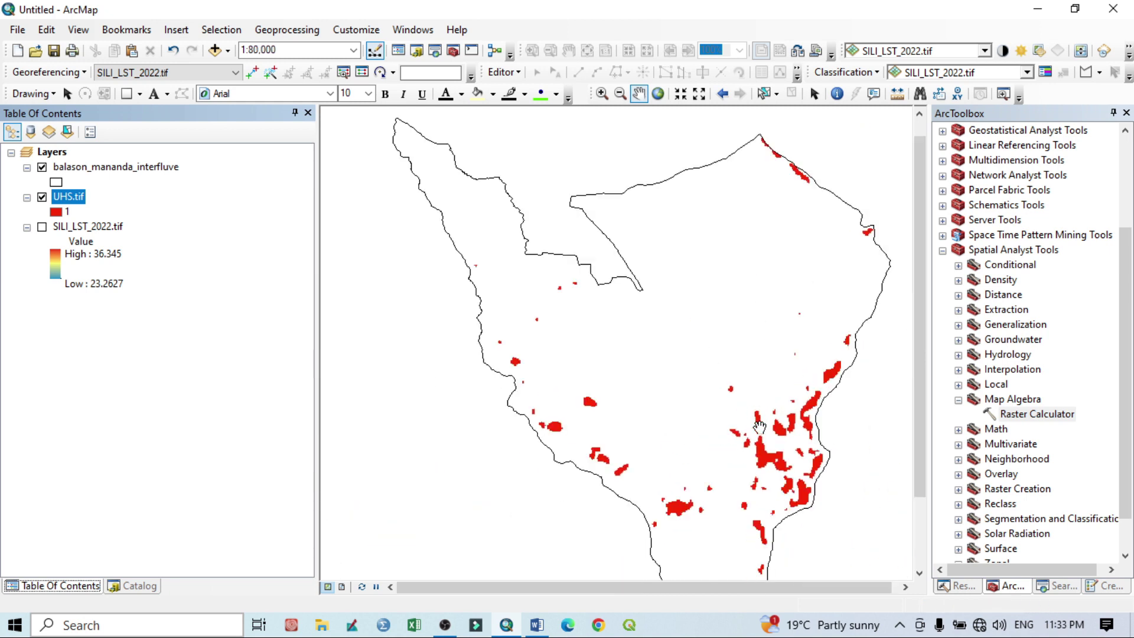
scroll(761, 424, "up", 1)
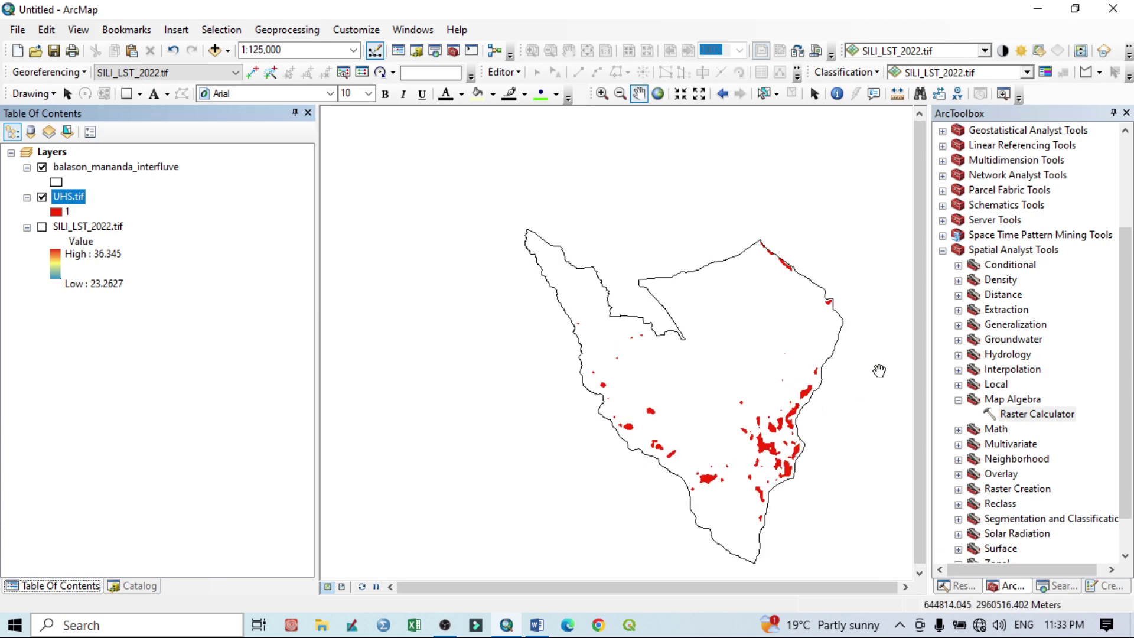
left_click_drag(924, 393, 924, 400)
Open the UHS.tif attribute table and move it over the map
right_click(68, 193)
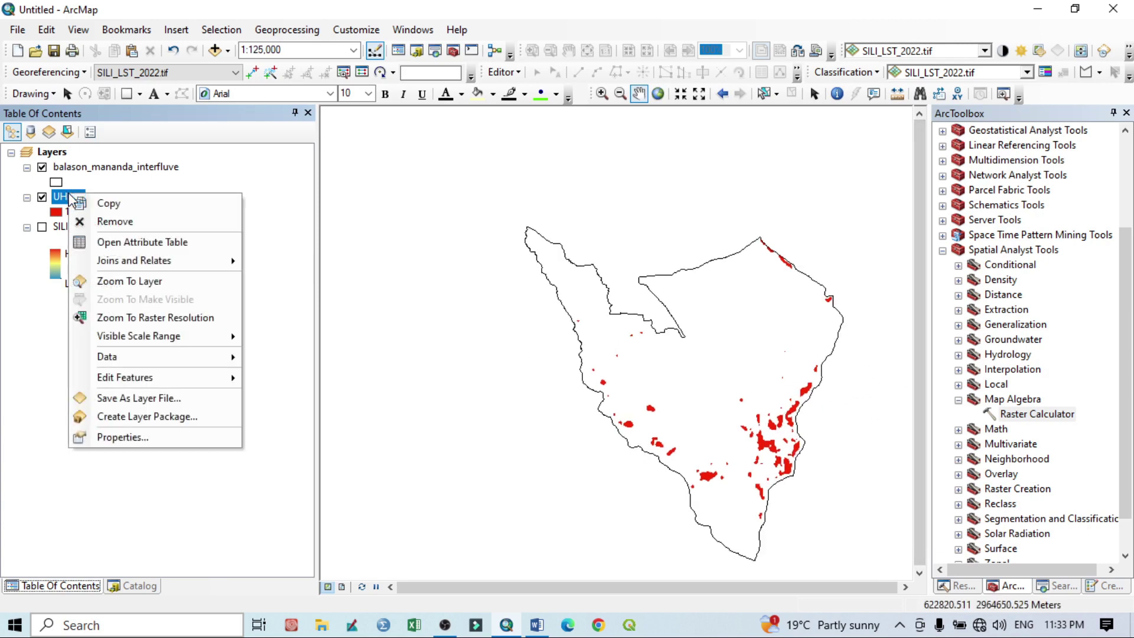
left_click(121, 242)
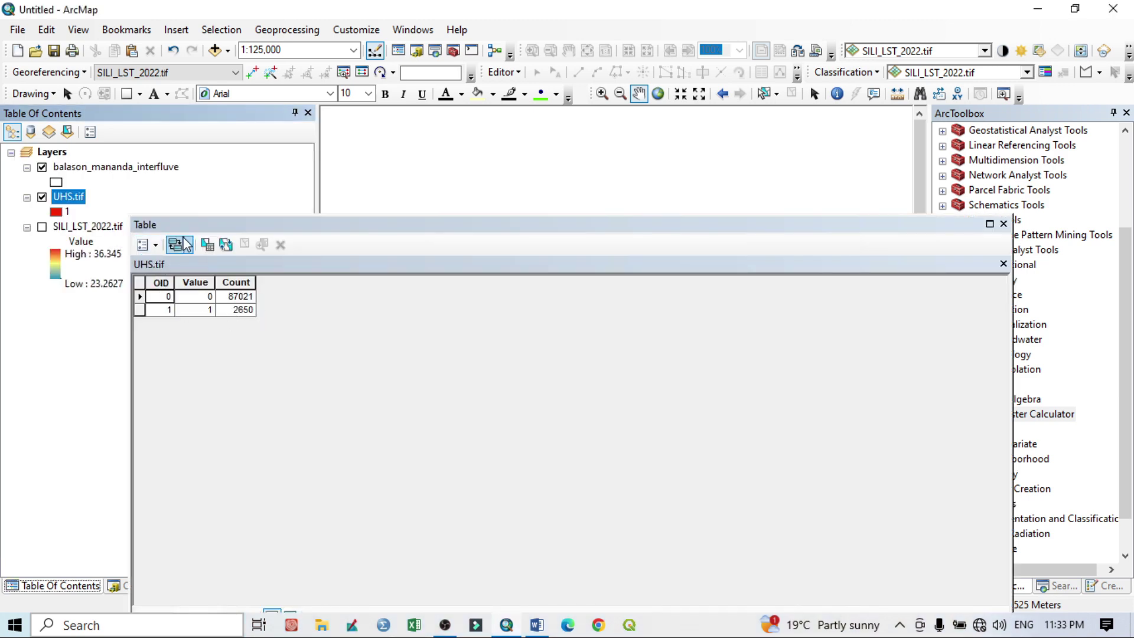
left_click_drag(194, 228, 325, 244)
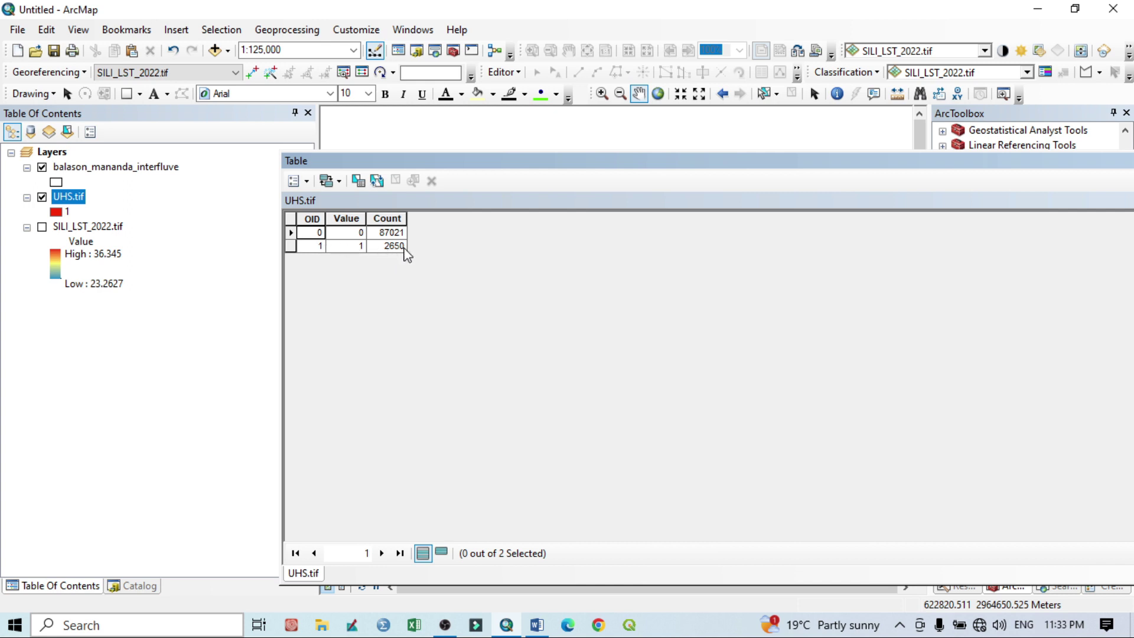
Dock the table and select the Value 1, Value 0, then Value 1 rows to compare them on the map
left_click(290, 245)
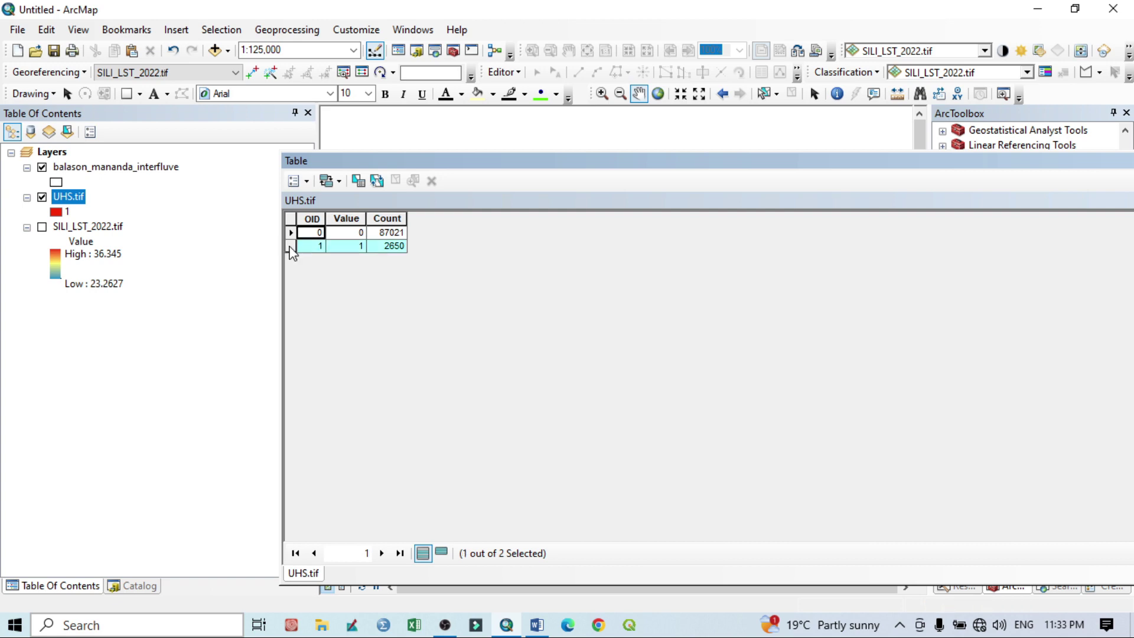
double_click(625, 164)
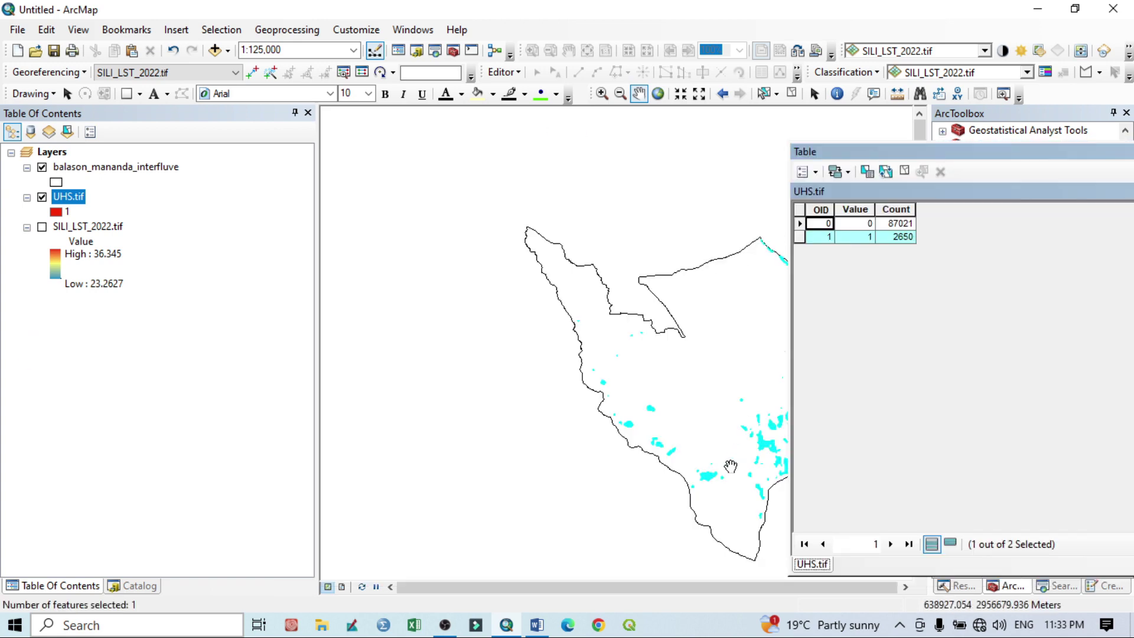
left_click(799, 223)
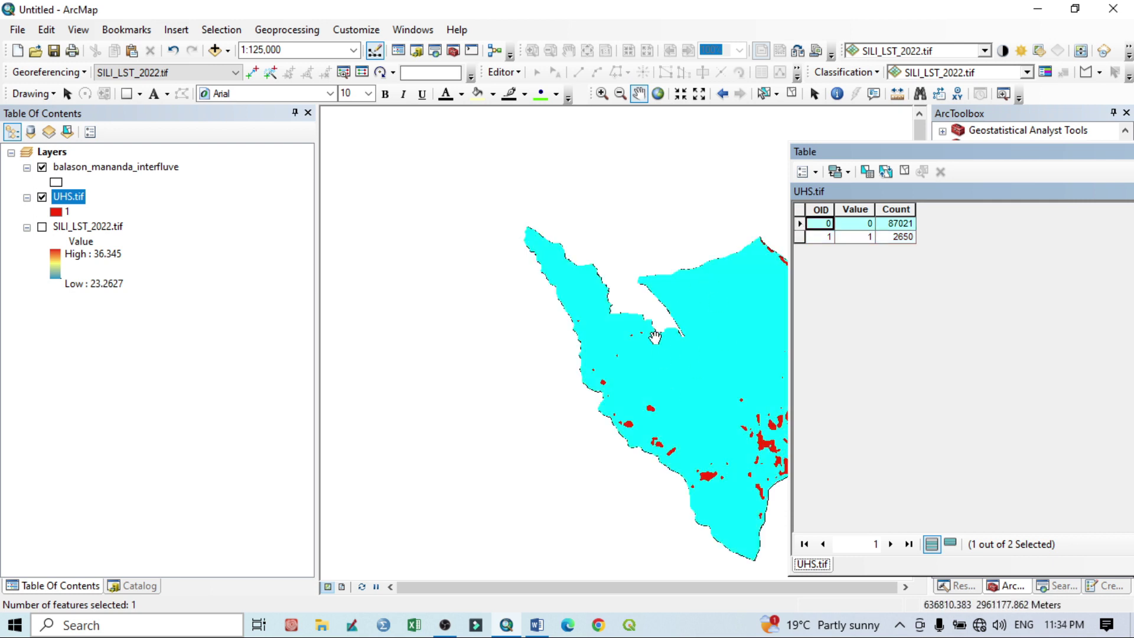
left_click(799, 236)
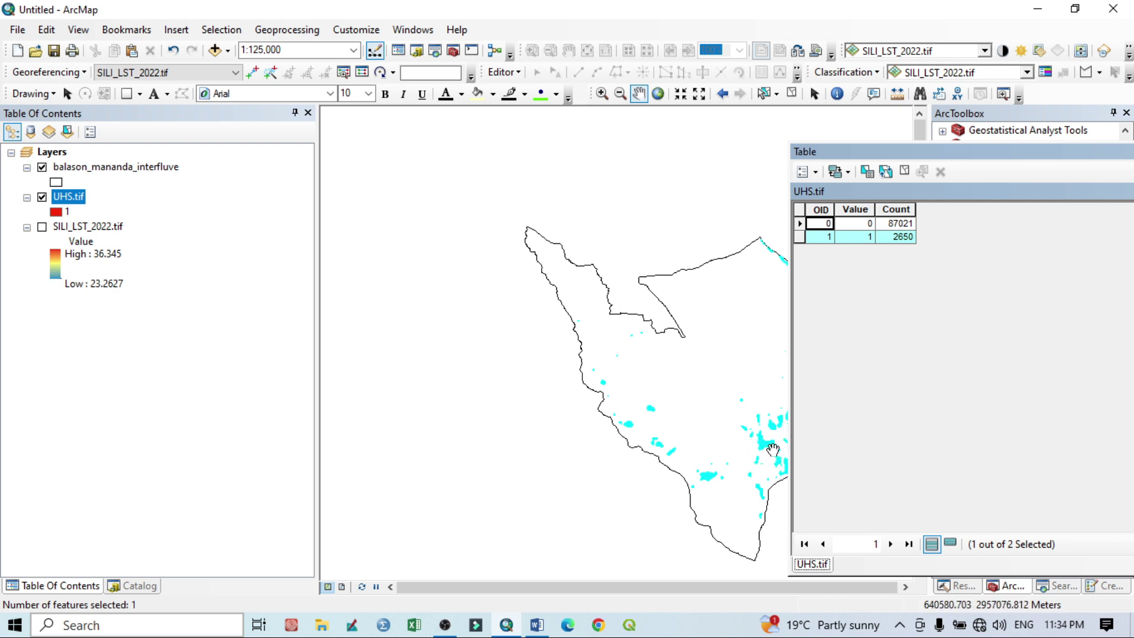
left_click_drag(876, 152, 435, 127)
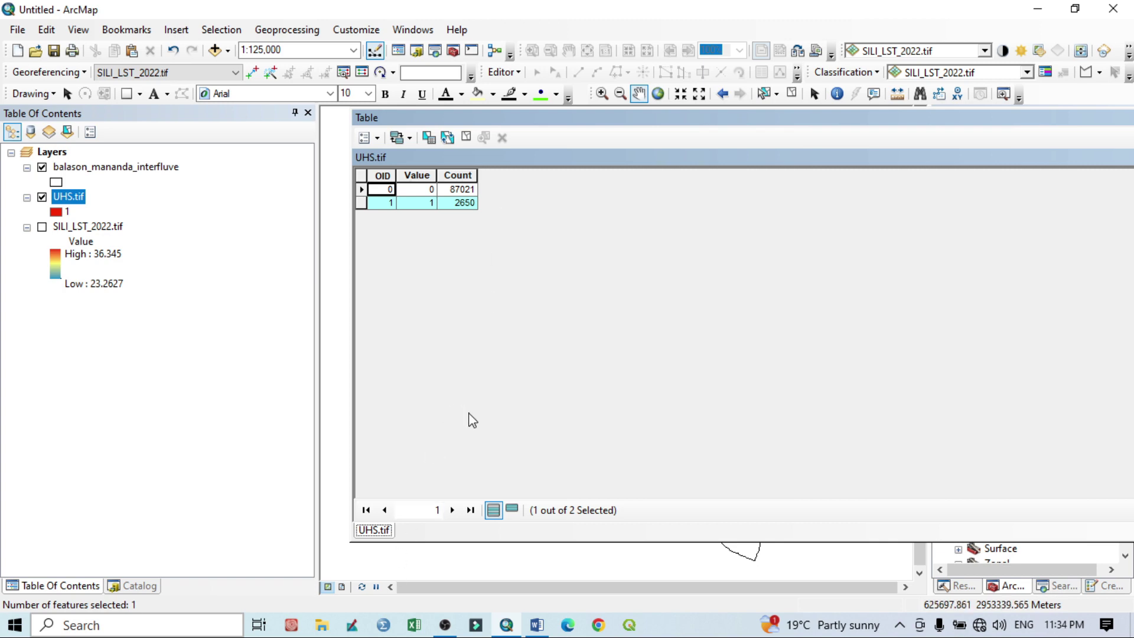
Find Calculator through Windows search and launch it
left_click(151, 627)
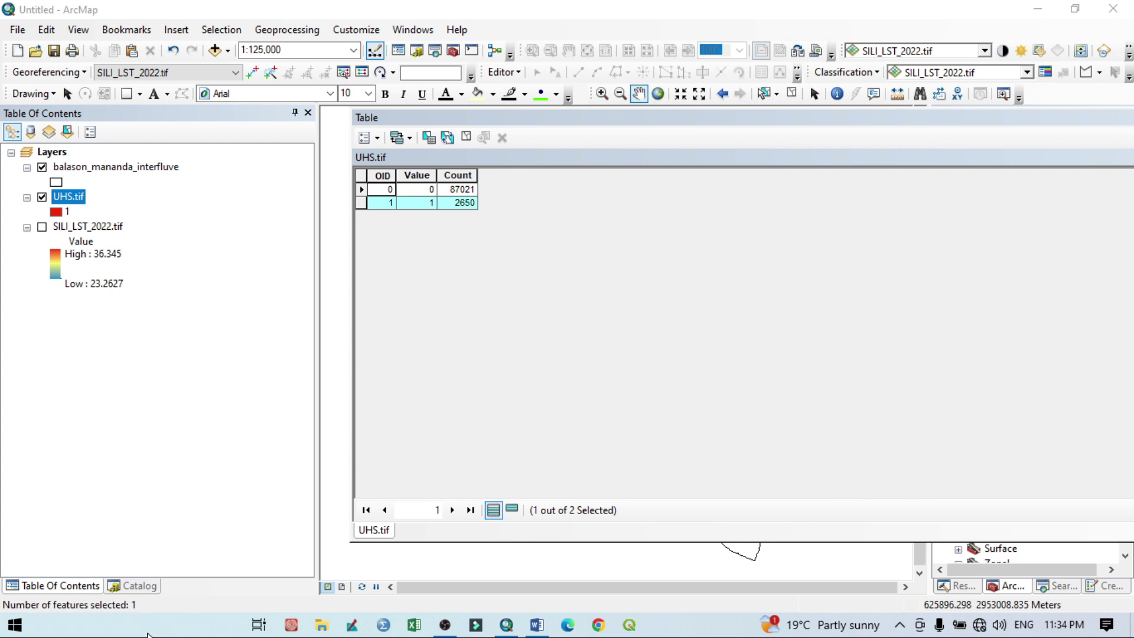
left_click(62, 626)
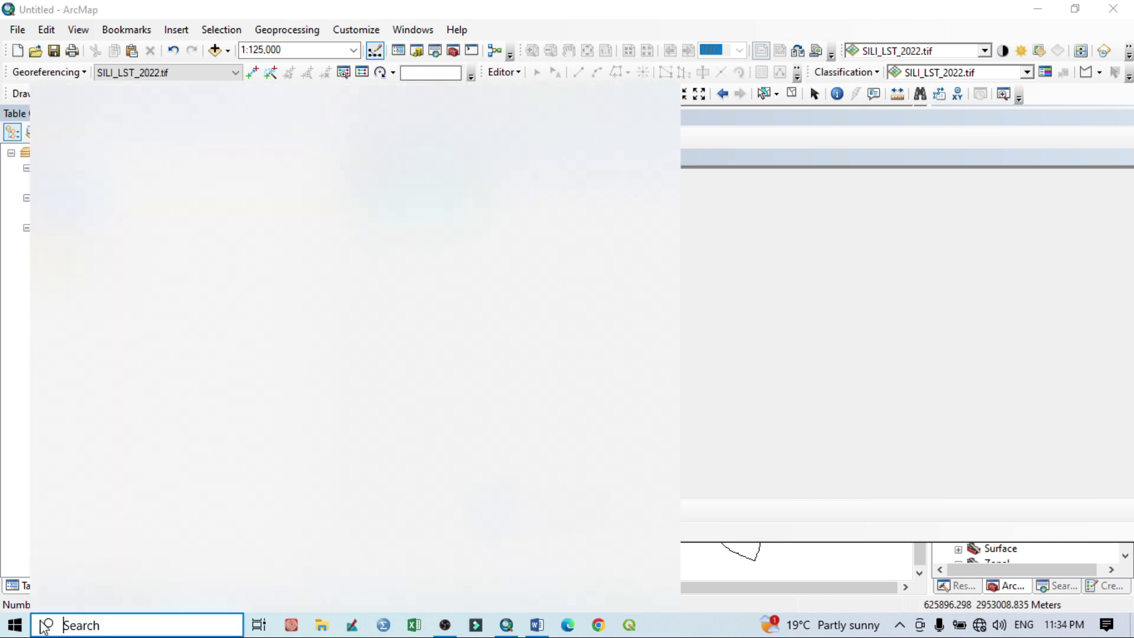
type("q")
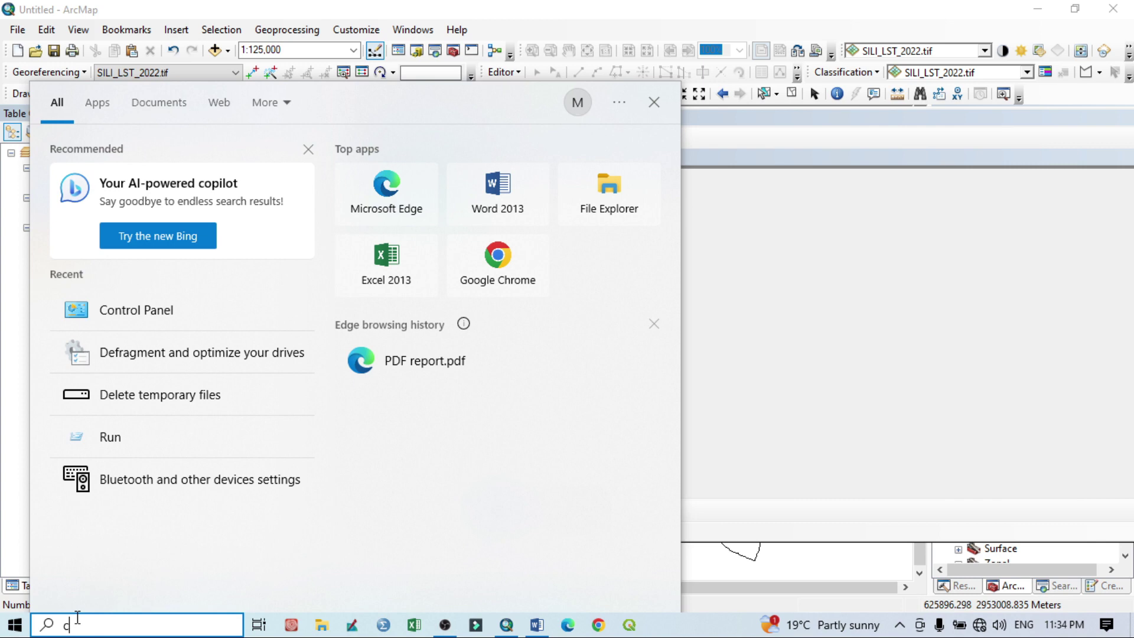
type("al")
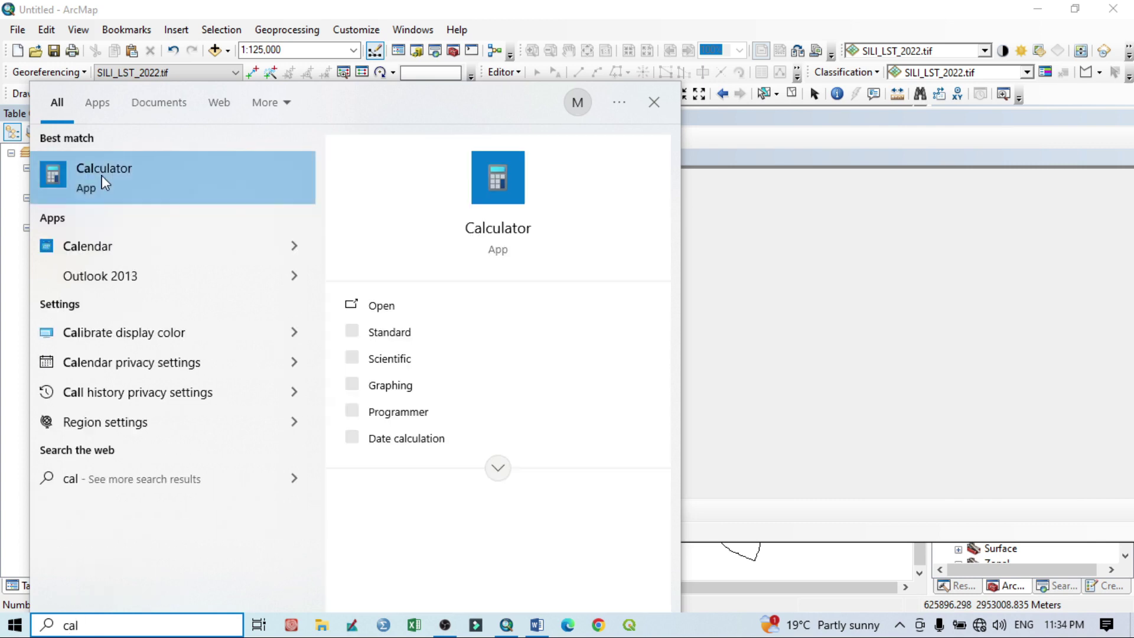
left_click(102, 176)
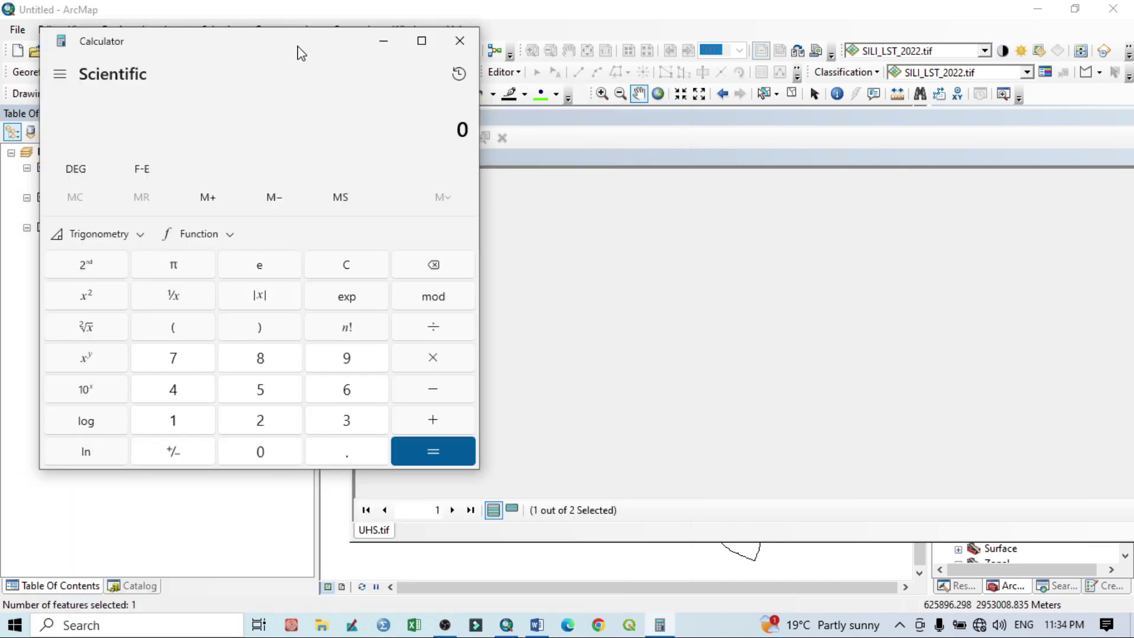
Move Calculator beside the UHS.tif table and clear the stray 56 entry
left_click_drag(297, 52, 811, 118)
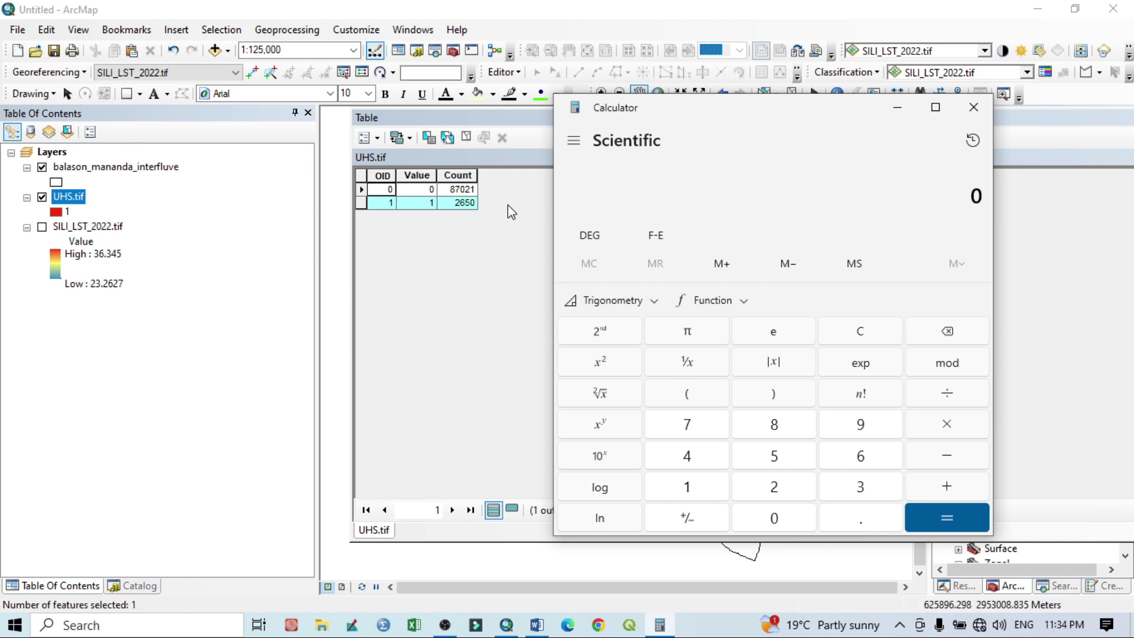
left_click(774, 455)
left_click(827, 466)
key("Escape")
Enter the hotspot pixel count times cell size: 2650 × 30 × 30
left_click(780, 489)
left_click(857, 459)
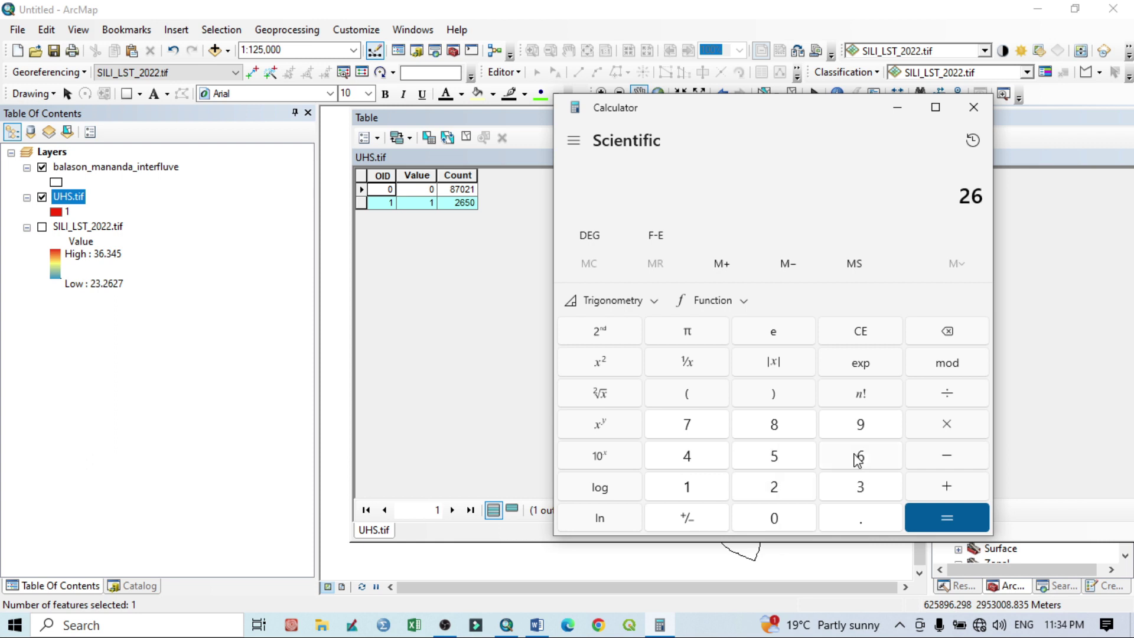
left_click(788, 458)
left_click(787, 514)
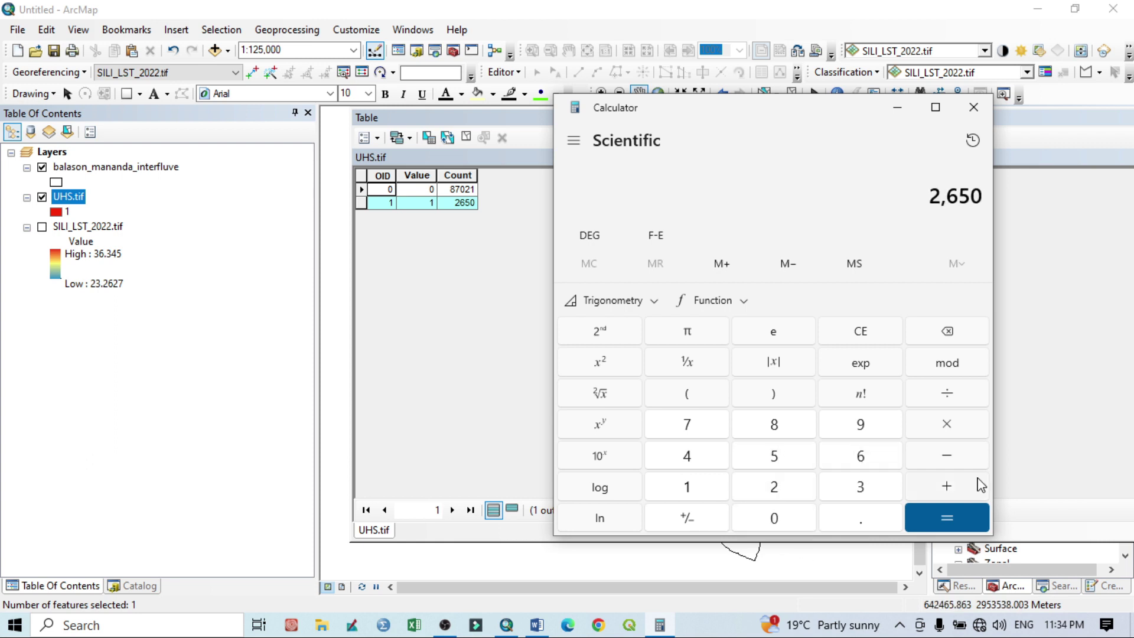
left_click(947, 425)
left_click(858, 488)
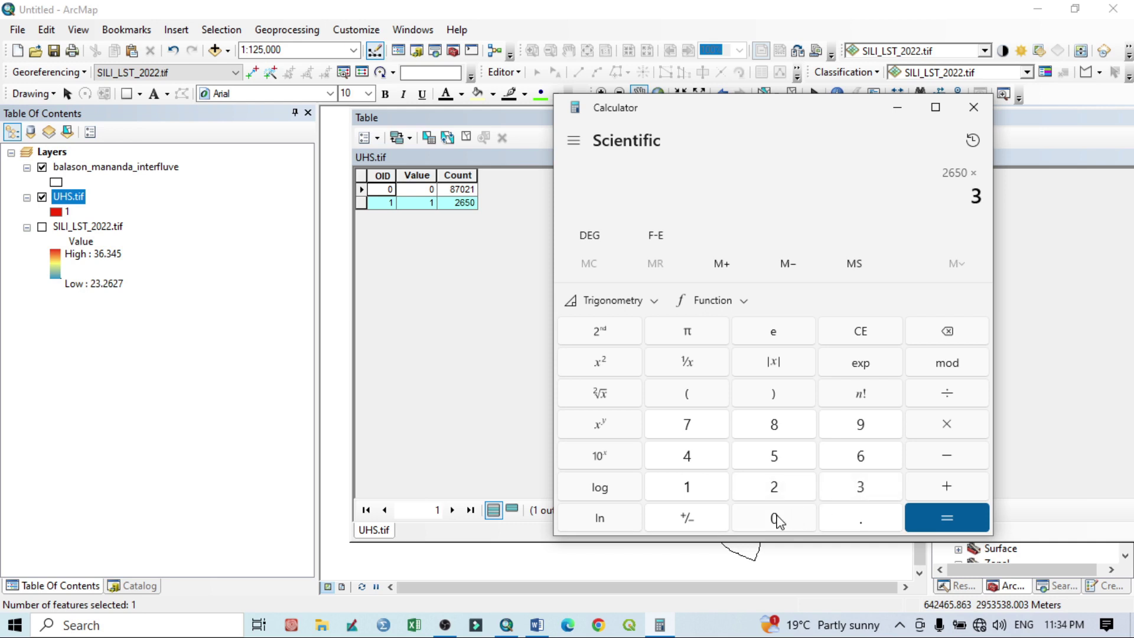
left_click(780, 519)
left_click(945, 429)
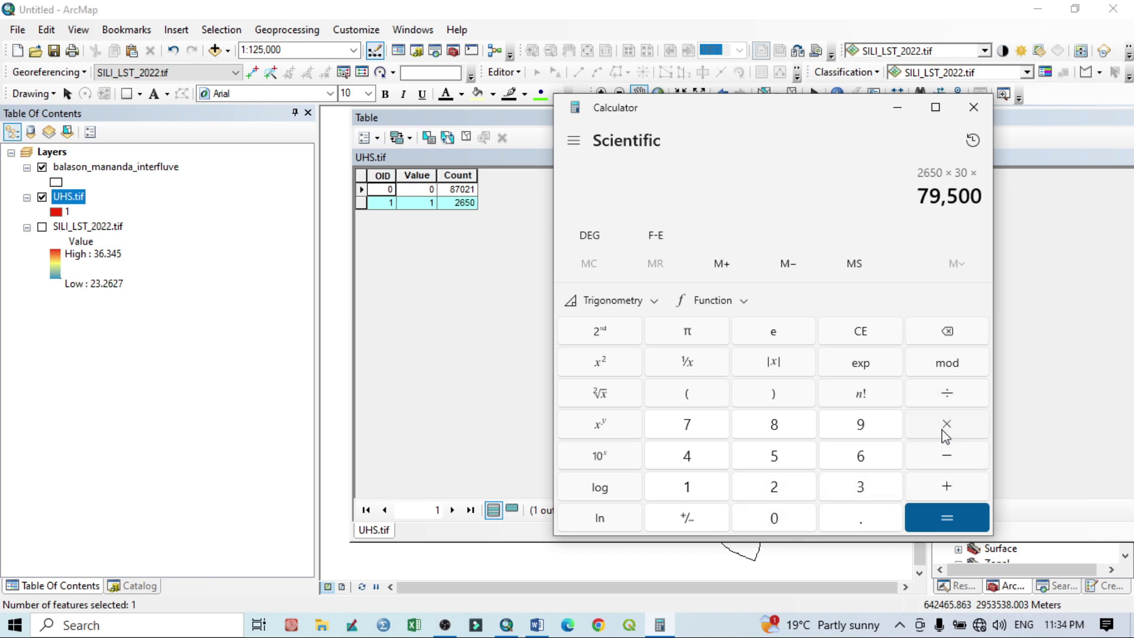
left_click(861, 488)
left_click(776, 517)
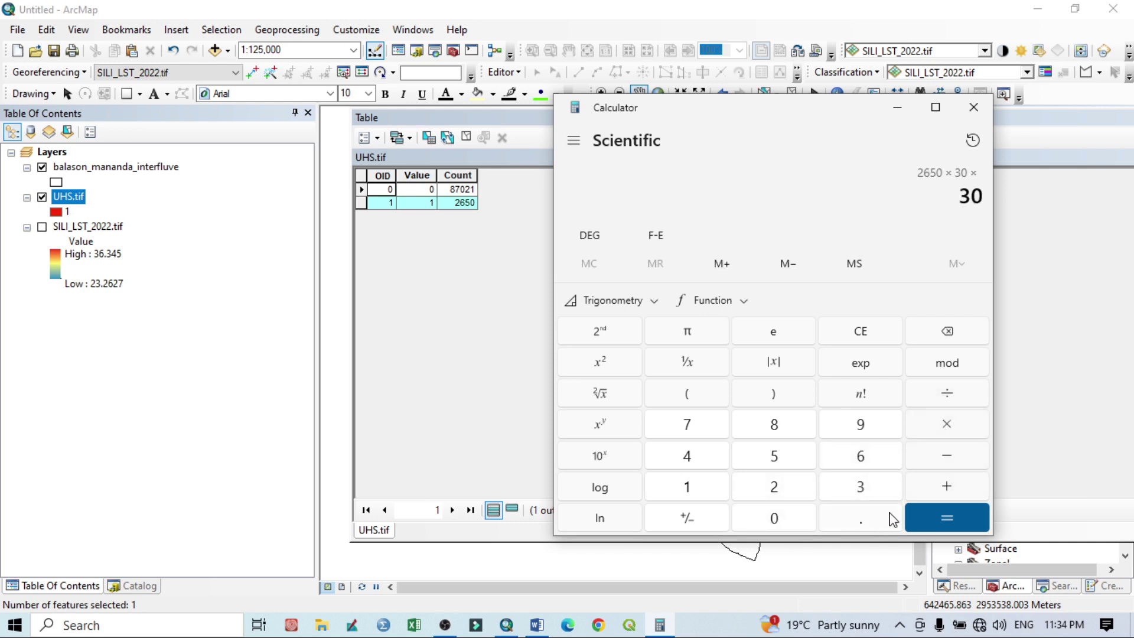
Divide by 1000000 to get the area as 2.385 km²
left_click(948, 395)
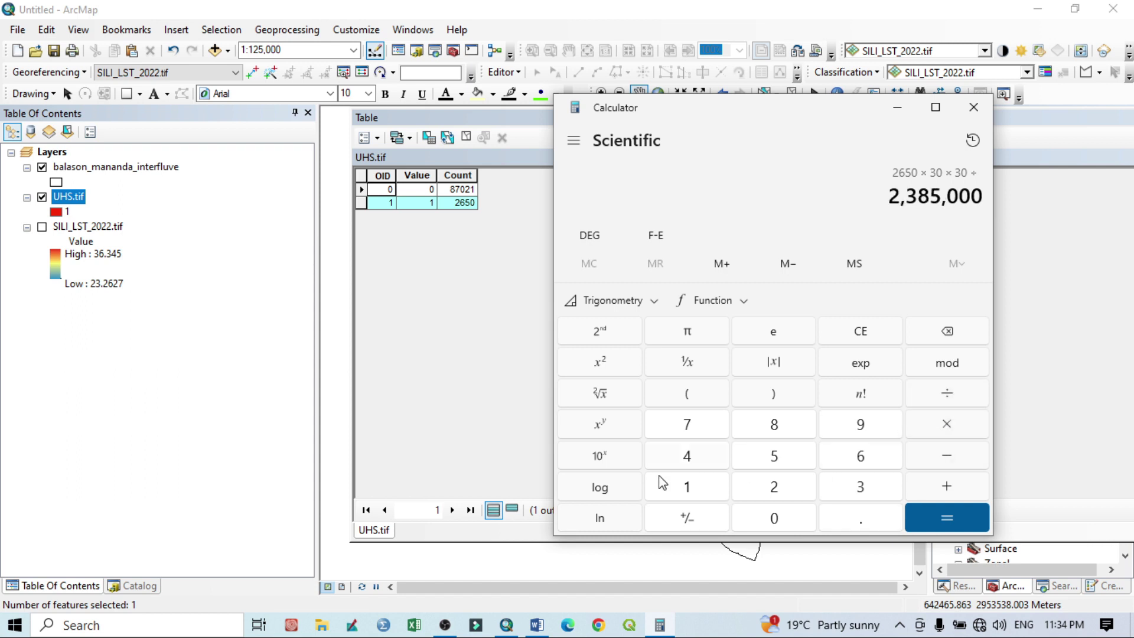
left_click(687, 489)
left_click(792, 525)
left_click(791, 526)
left_click(791, 525)
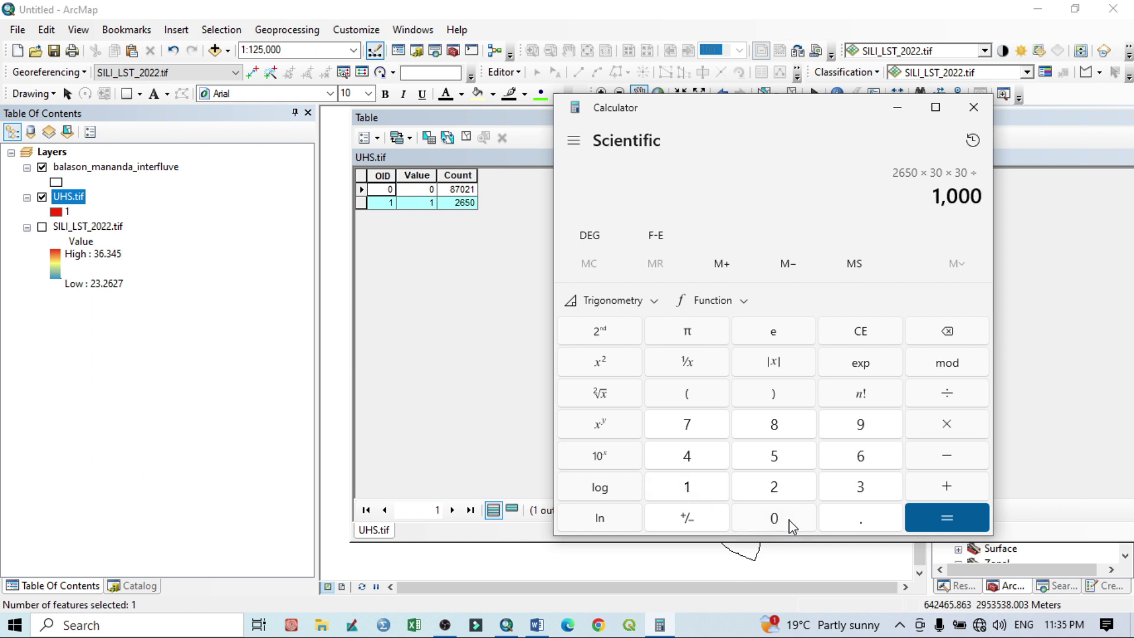
left_click(792, 526)
left_click(791, 526)
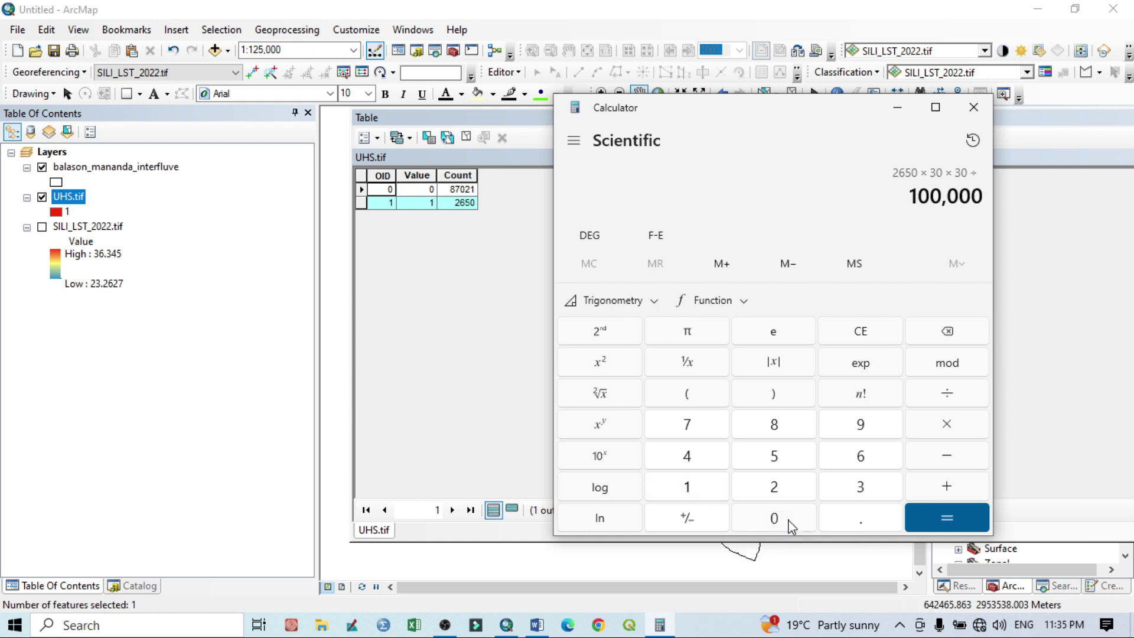
left_click(791, 526)
left_click(948, 513)
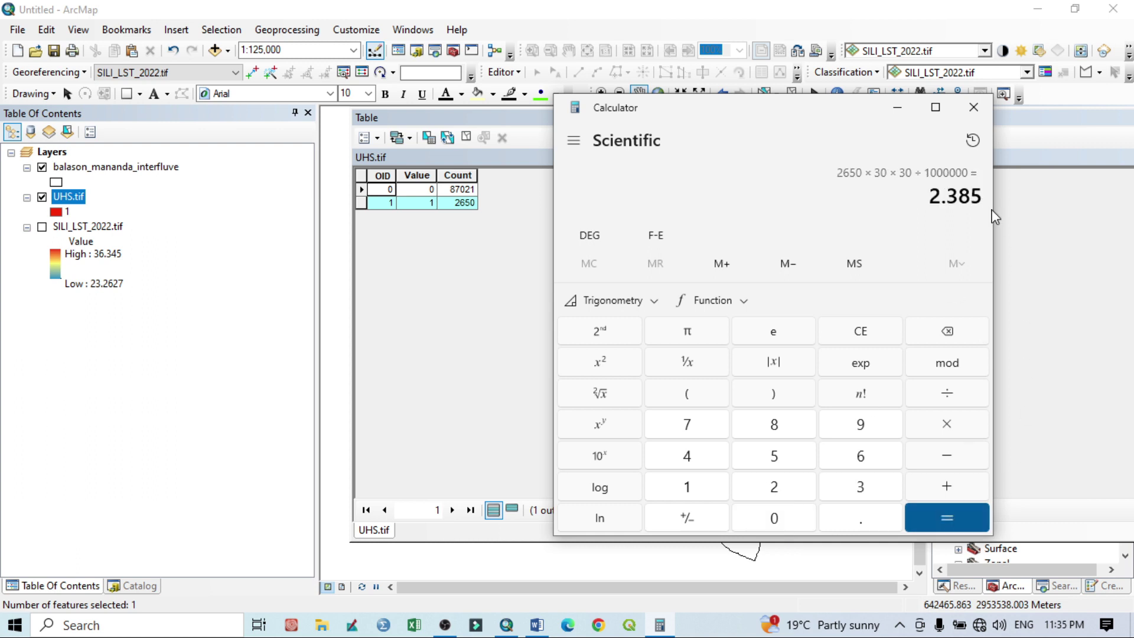
left_click_drag(928, 201, 994, 199)
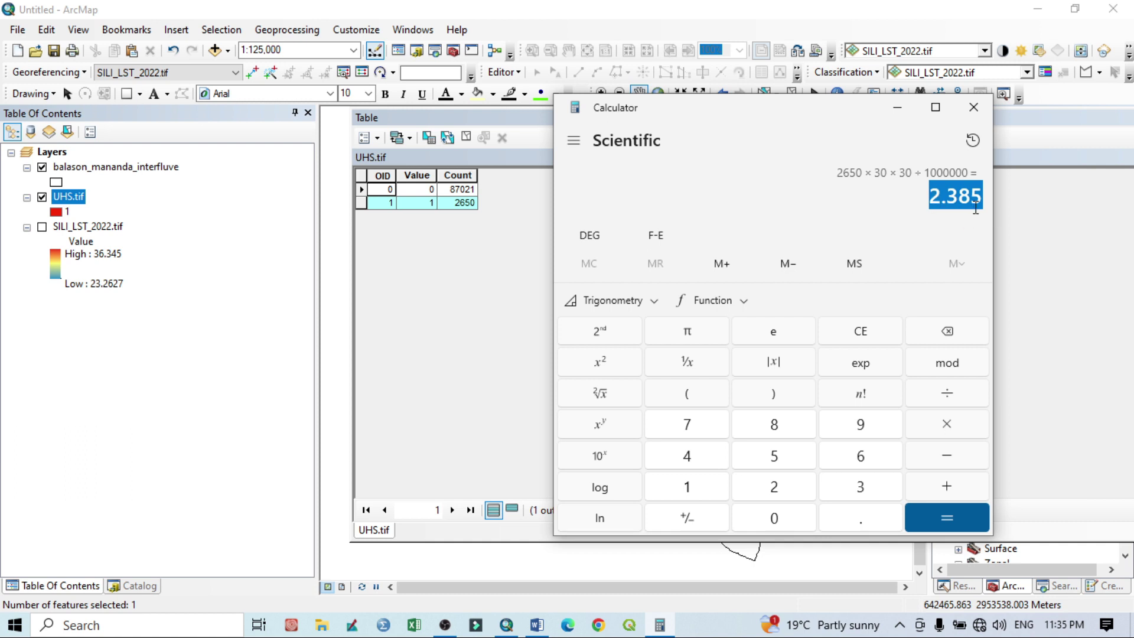
left_click(972, 178)
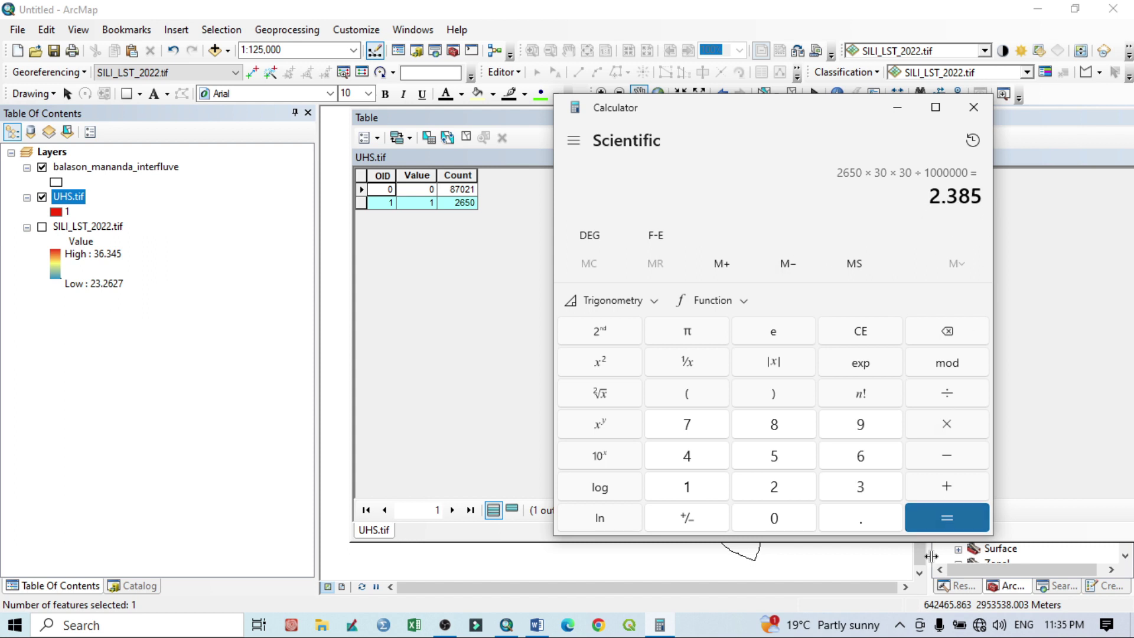
Close Calculator and the UHS.tif attribute table, returning to the hotspot map
left_click(974, 107)
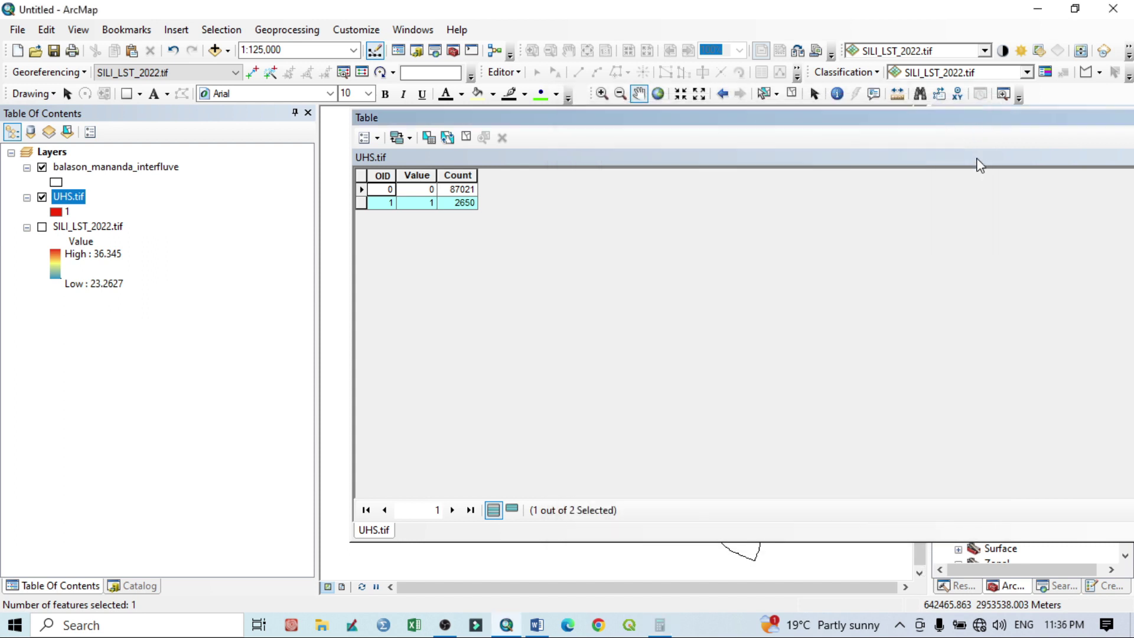
left_click_drag(1038, 118, 817, 121)
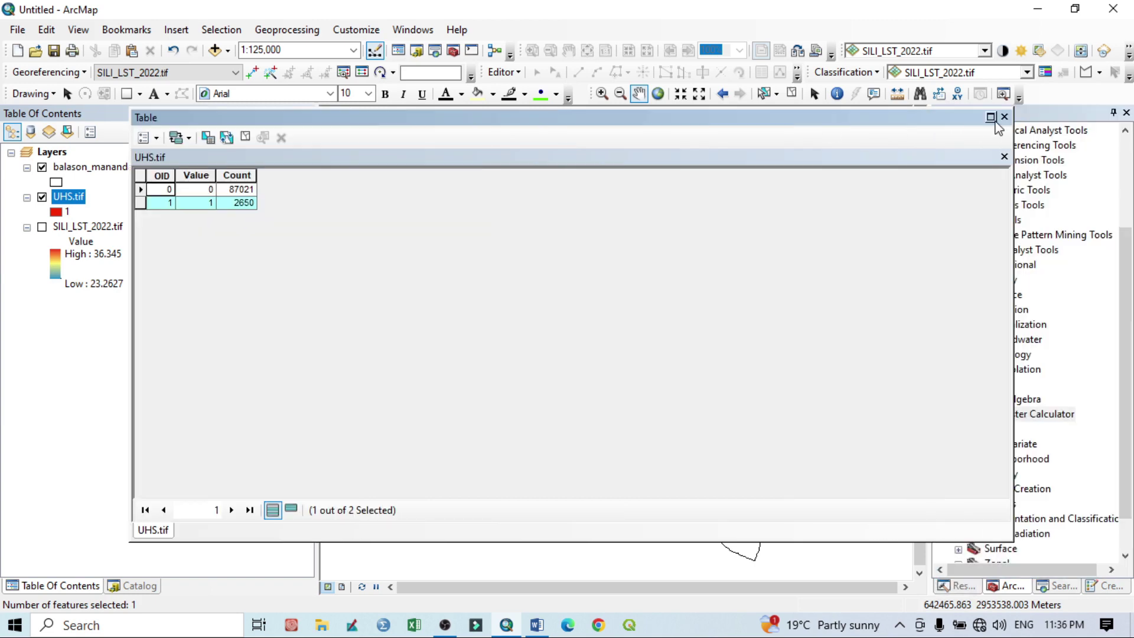
left_click(1005, 118)
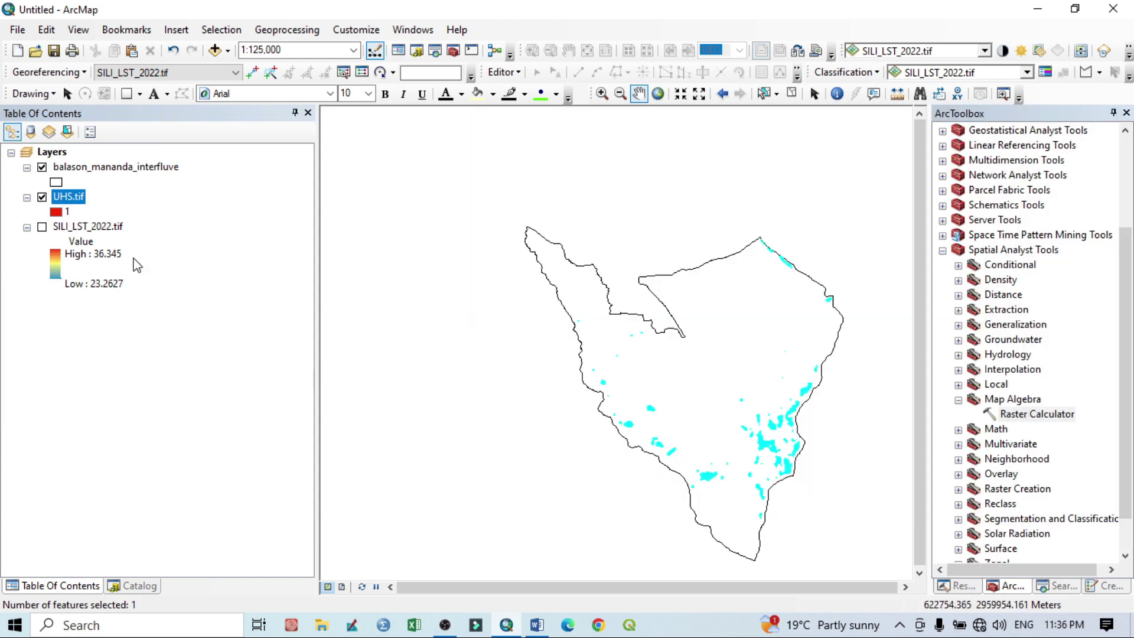